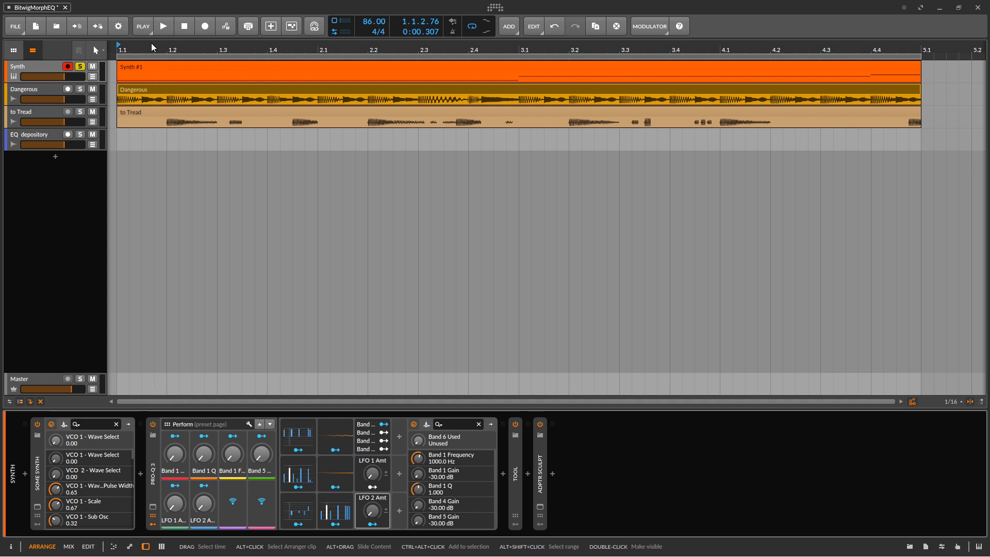
- Play the arrangement from the start to hear it, and stop playback
{"action": "left_click", "coordinate": [166, 25]}
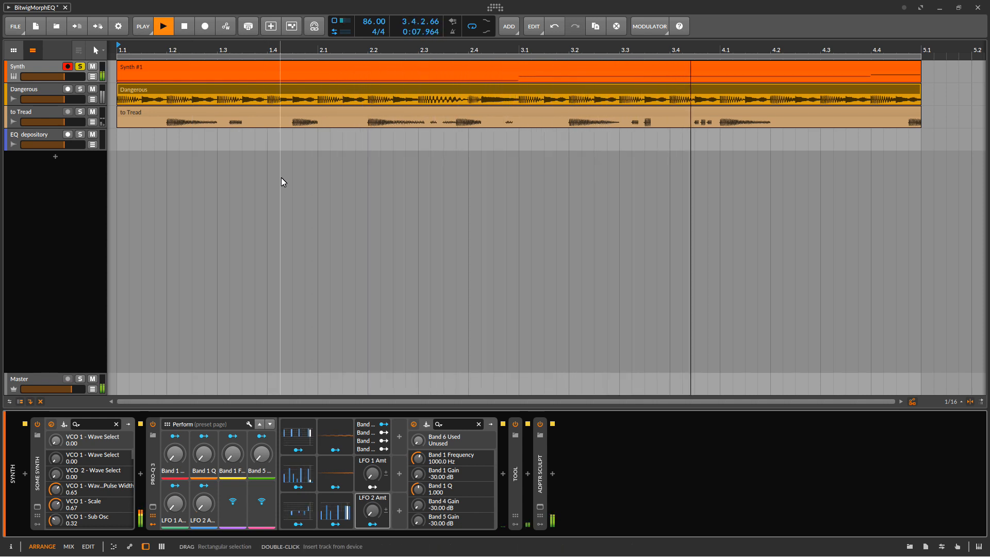
{"action": "left_click", "coordinate": [185, 27]}
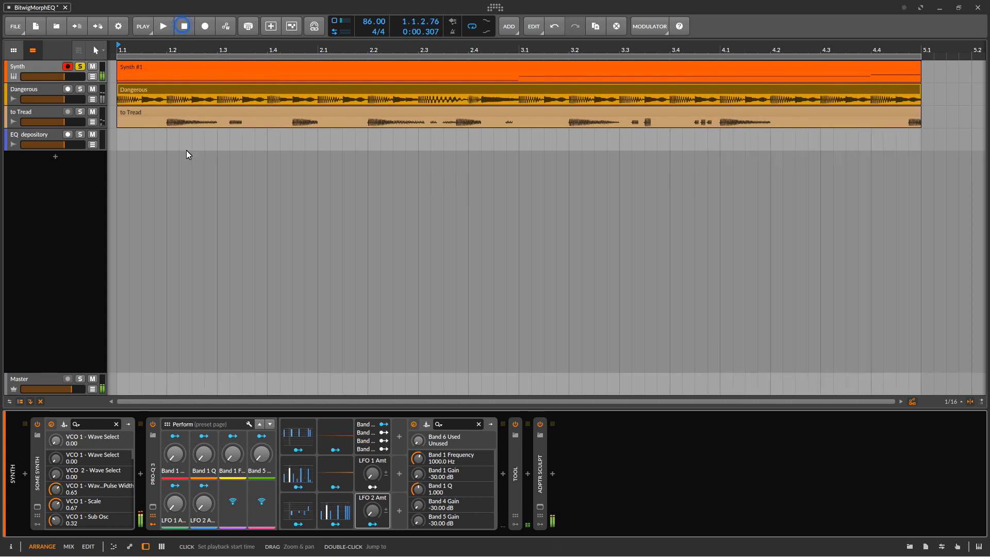
- Open the Synth track's Pro-Q 3 window and raise the Band 1 Gain and Band 1 Q macros to maximum during playback
{"action": "left_click", "coordinate": [152, 507]}
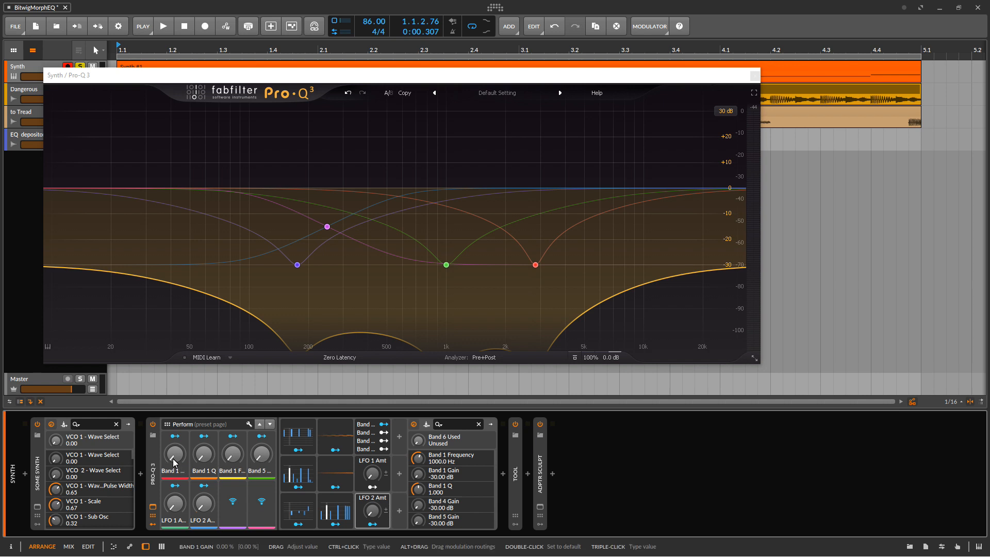
{"action": "left_click", "coordinate": [313, 435]}
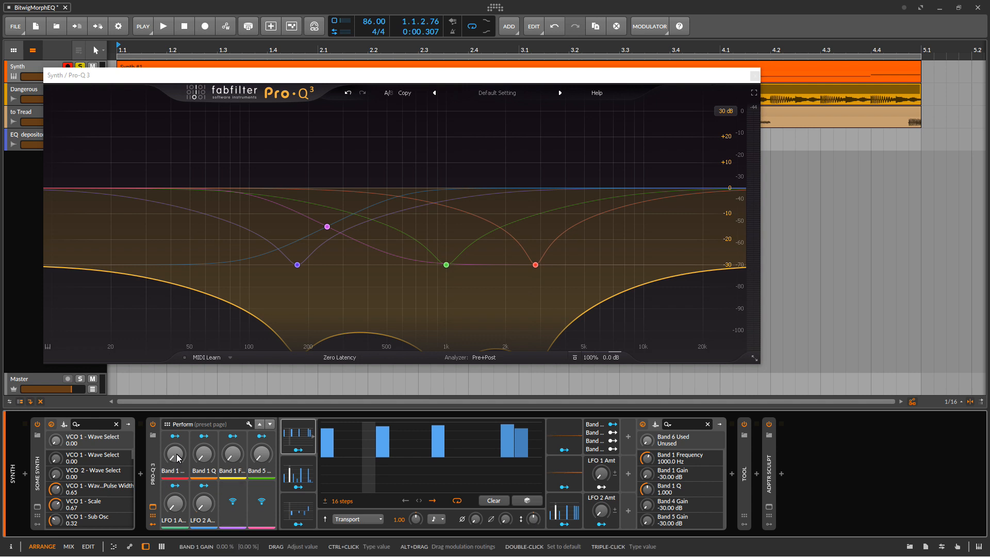
{"action": "left_click", "coordinate": [160, 29]}
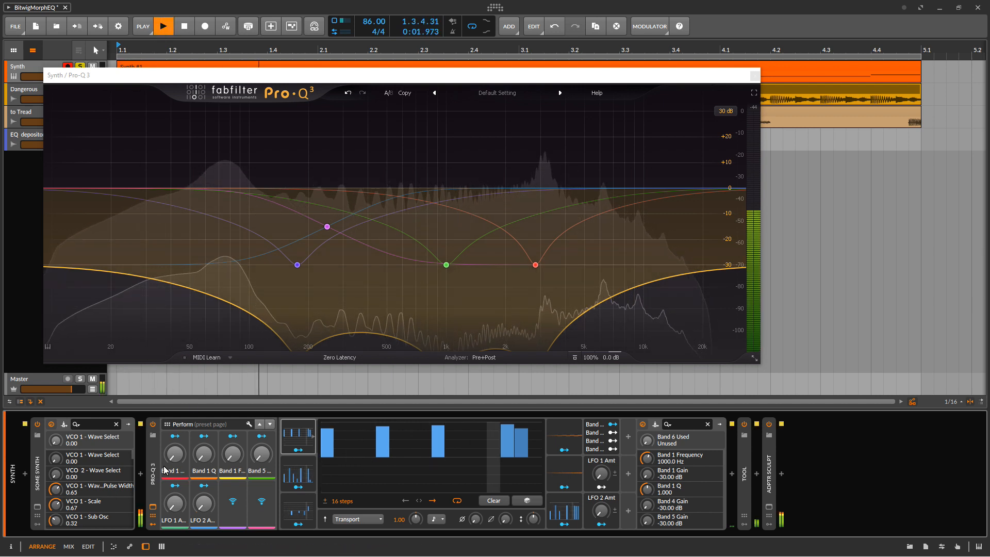
{"action": "left_click_drag", "start_coordinate": [174, 460], "coordinate": [174, 460]}
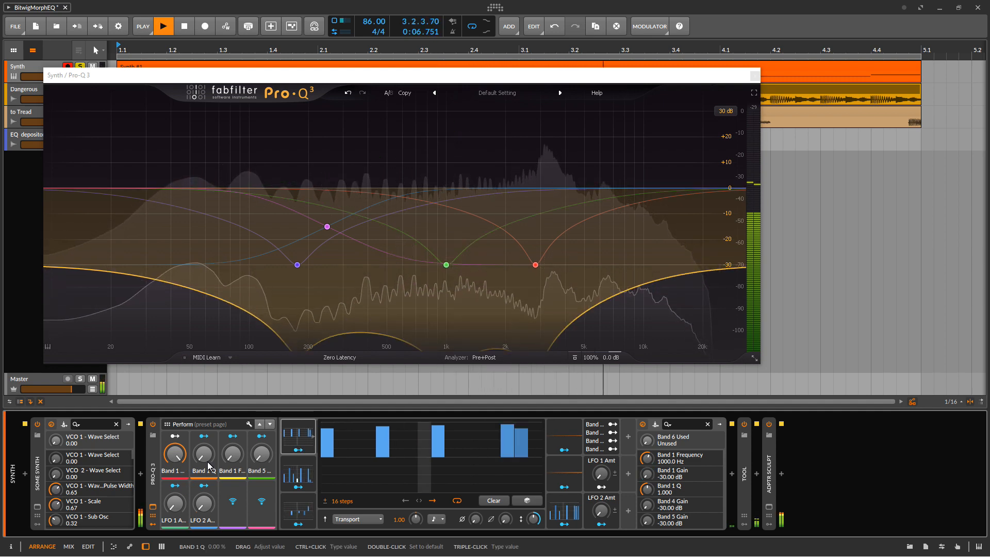
{"action": "left_click_drag", "start_coordinate": [203, 467], "coordinate": [203, 464]}
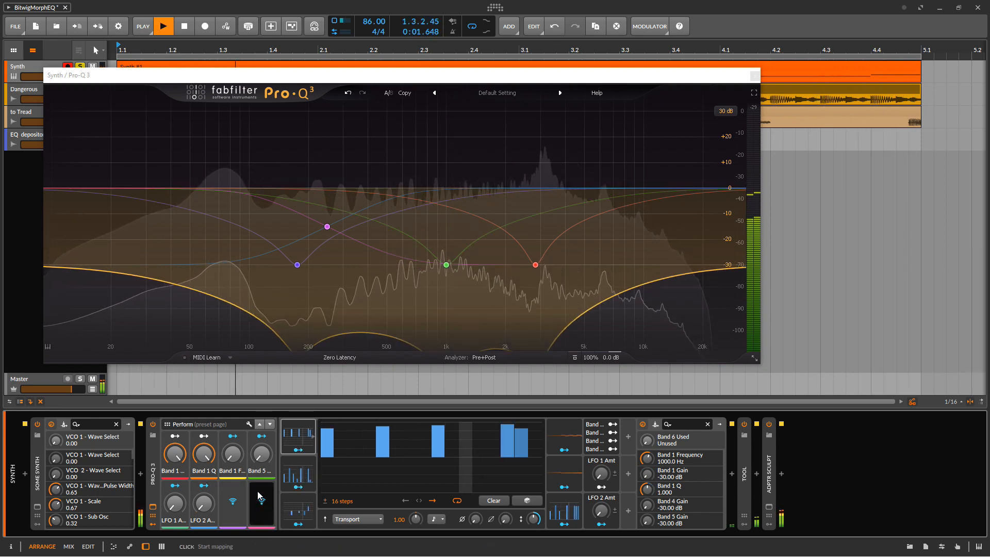
- Show the second step modulator's details and turn the Band 1 frequency and Band 5 Gain macros up to maximum
{"action": "left_click", "coordinate": [308, 477]}
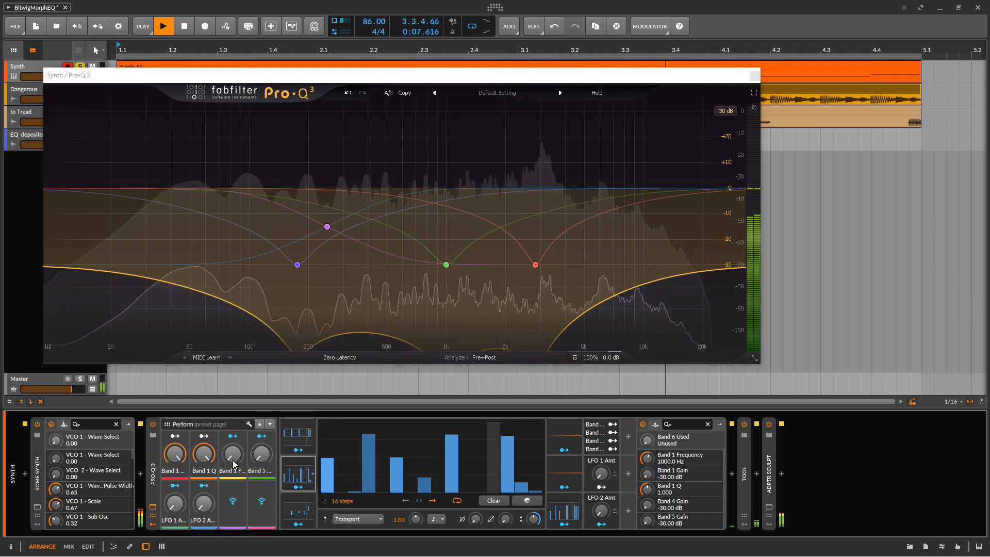
{"action": "left_click_drag", "start_coordinate": [233, 463], "coordinate": [233, 463]}
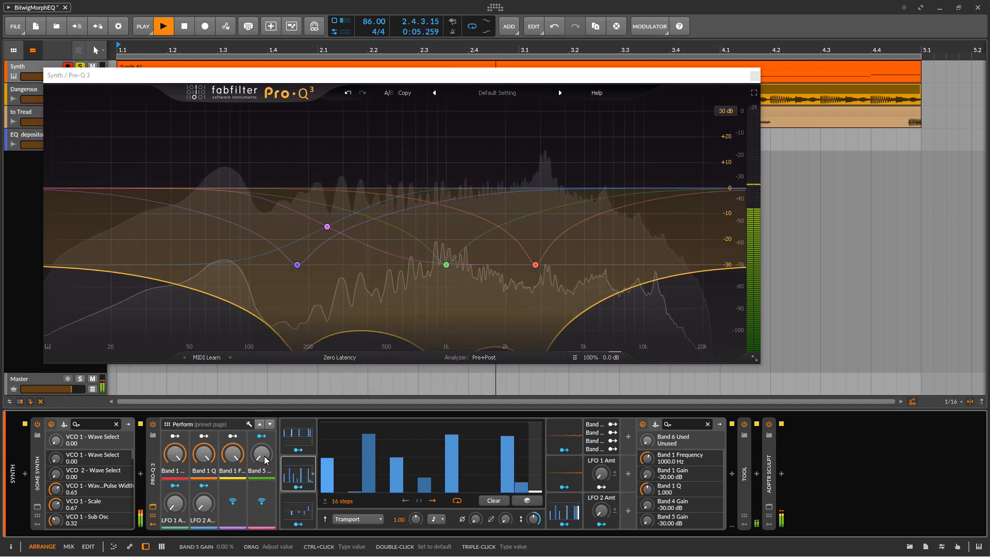
{"action": "left_click_drag", "start_coordinate": [265, 460], "coordinate": [264, 460]}
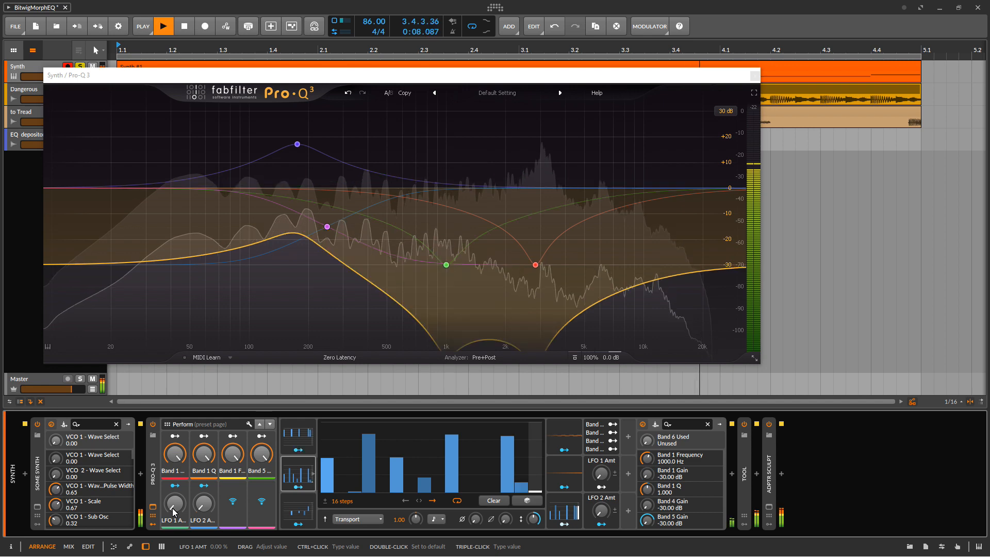
- Turn the LFO 1 Amt and LFO 2 Amt macros up to maximum and show the Classic LFO 1 settings
{"action": "left_click_drag", "start_coordinate": [173, 511], "coordinate": [176, 512]}
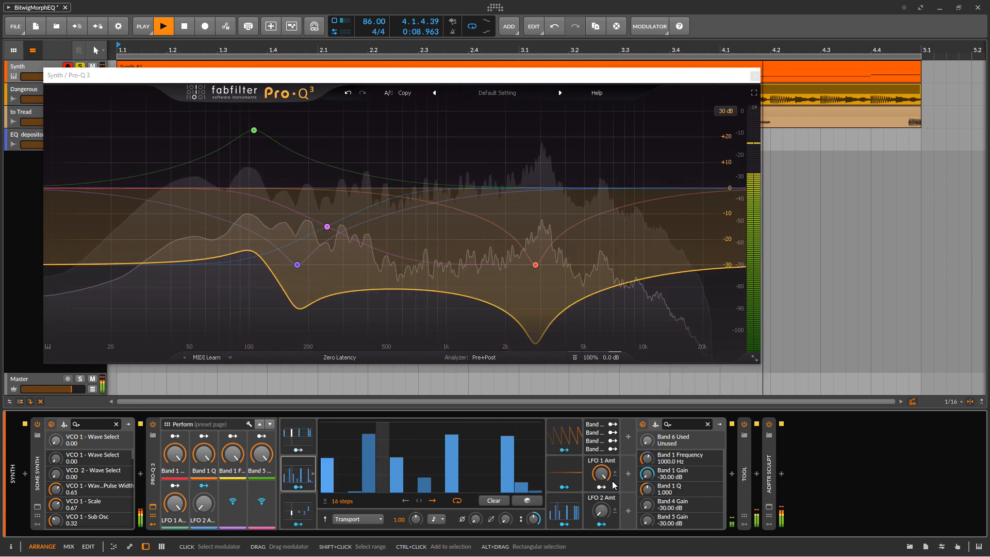
{"action": "left_click", "coordinate": [581, 440]}
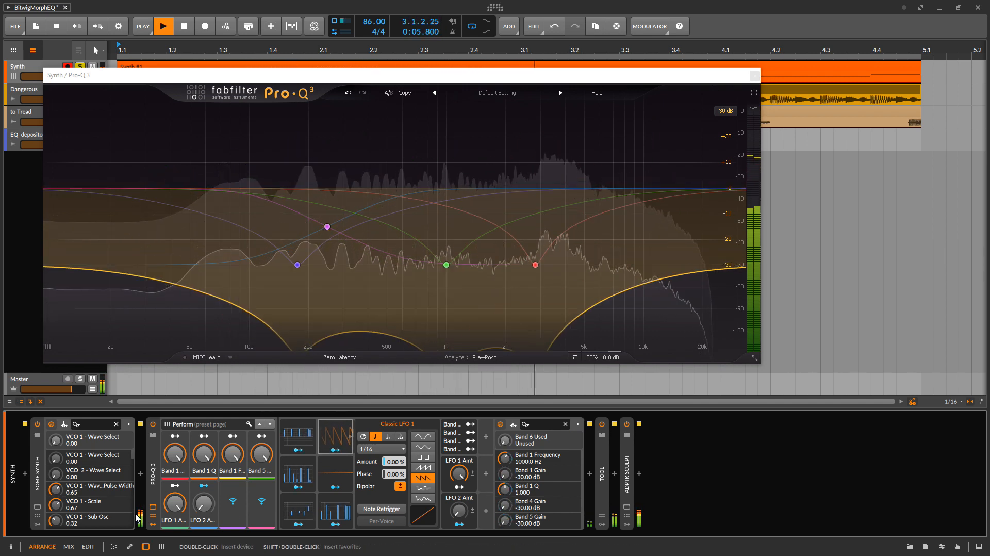
{"action": "left_click_drag", "start_coordinate": [210, 512], "coordinate": [210, 511]}
{"action": "left_click_drag", "start_coordinate": [211, 512], "coordinate": [210, 513]}
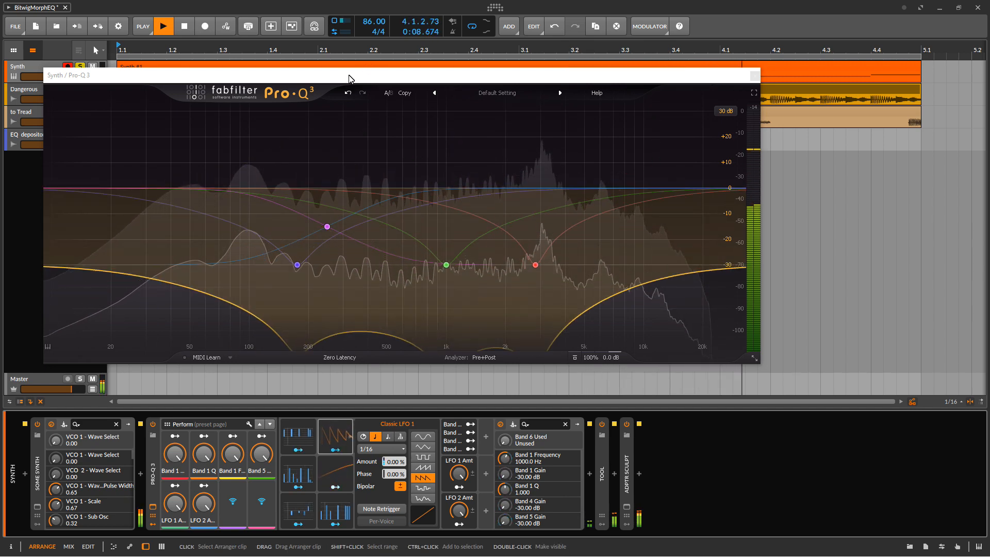
- Uncover the track headers, unsolo the Synth track, mute the Dangerous track and stop playback
{"action": "left_click_drag", "start_coordinate": [348, 78], "coordinate": [425, 160]}
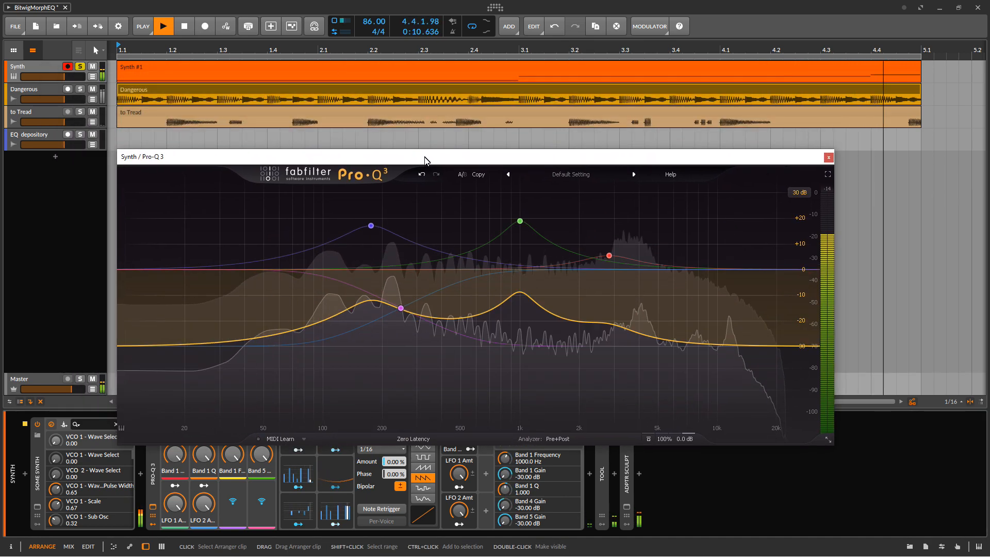
{"action": "left_click", "coordinate": [80, 67]}
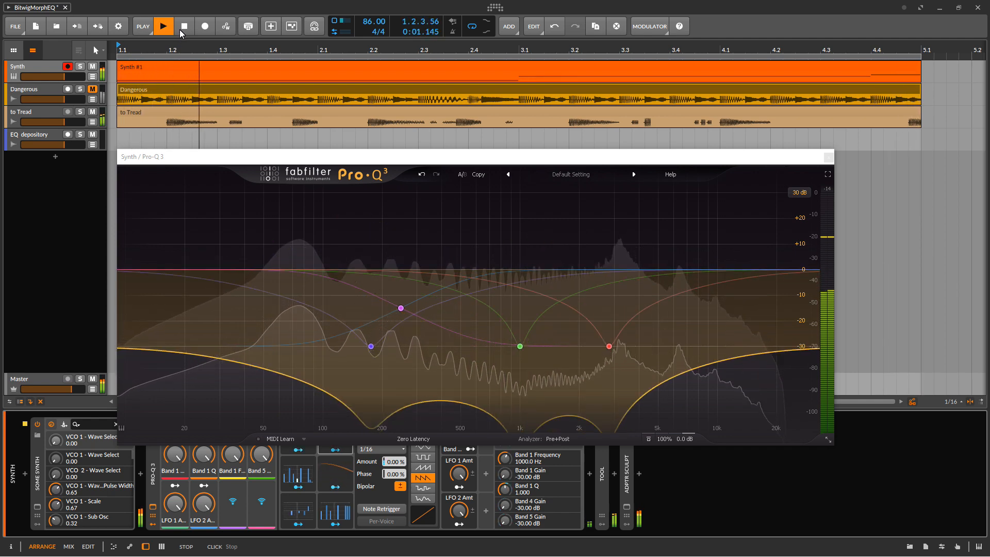
{"action": "left_click", "coordinate": [182, 29]}
- Move the Pro-Q 3 window clear of the device chain and return all Perform macros to zero
{"action": "left_click_drag", "start_coordinate": [303, 153], "coordinate": [273, 80]}
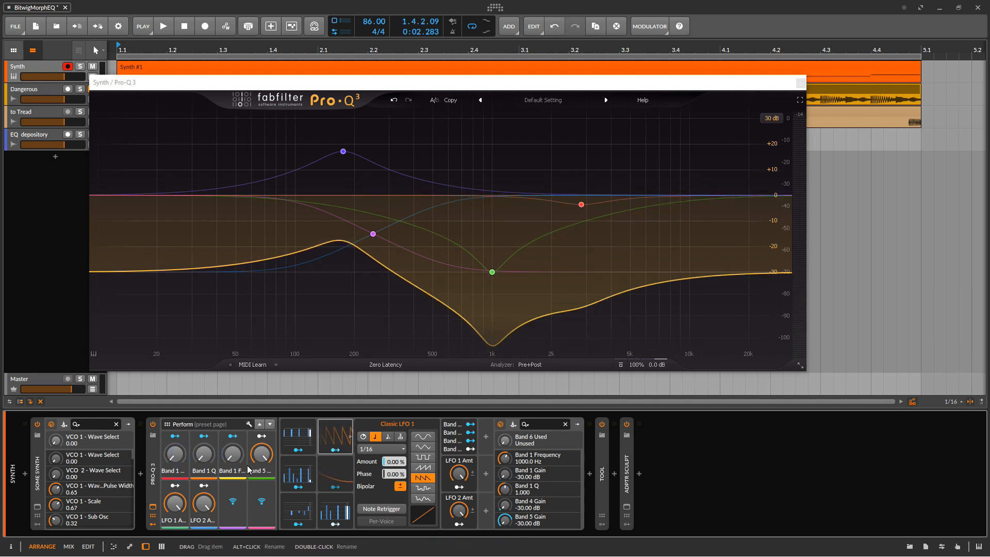
{"action": "left_click_drag", "start_coordinate": [262, 456], "coordinate": [261, 514]}
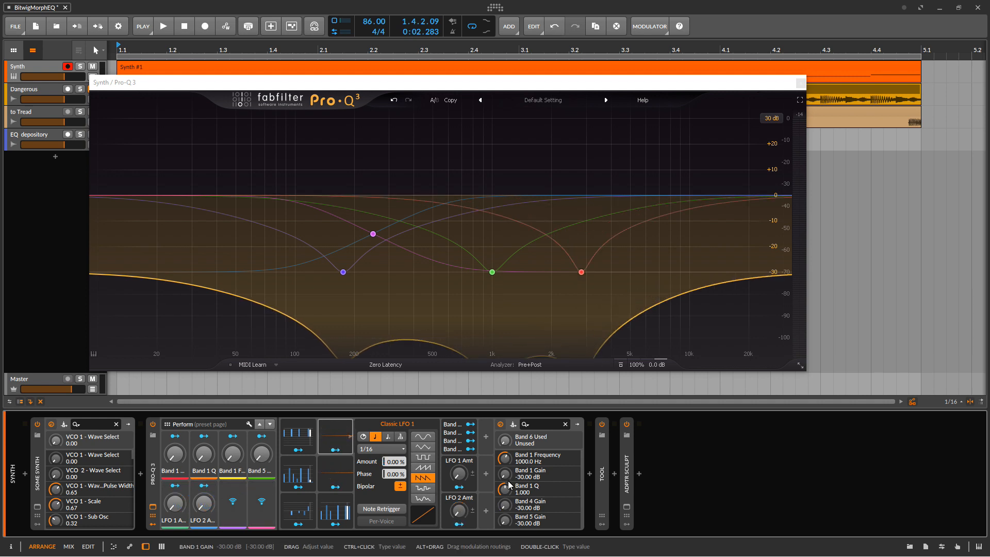
- Add a Classic LFO modulator to Pro-Q 3, synced to beats at a 2/1 rate with Bipolar off
{"action": "left_click", "coordinate": [485, 475]}
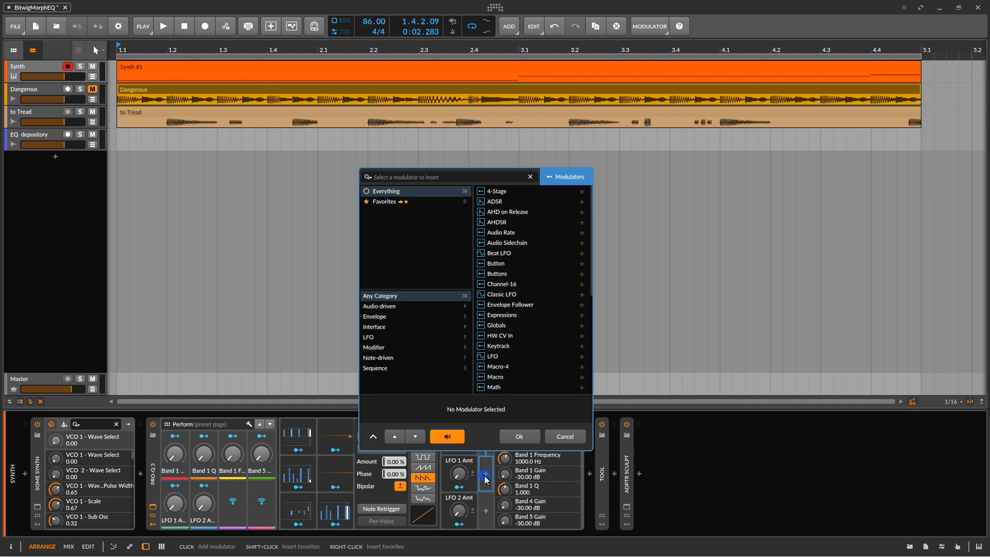
{"action": "scroll", "coordinate": [518, 347], "scroll_direction": "down", "scroll_amount": 5}
{"action": "scroll", "coordinate": [513, 330], "scroll_direction": "up", "scroll_amount": 5}
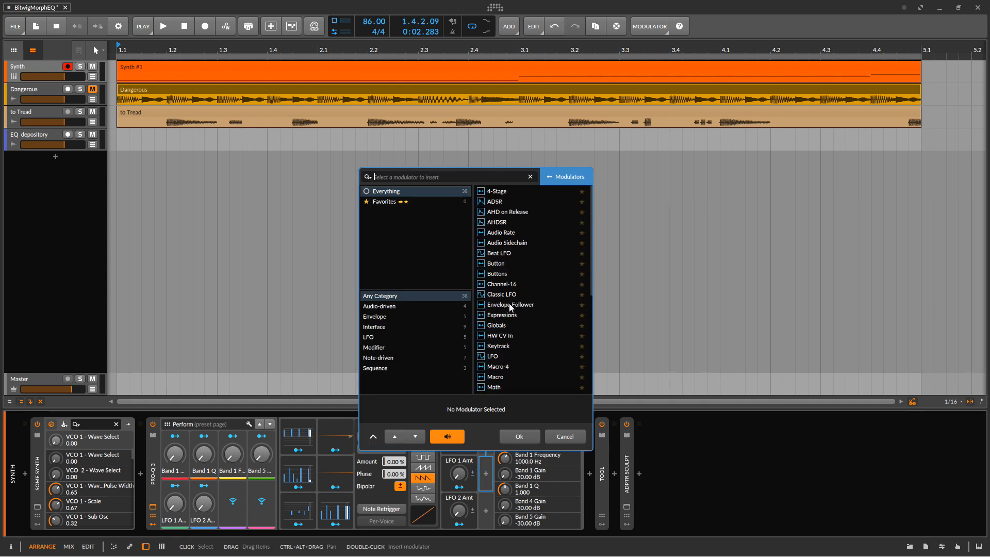
{"action": "double_click", "coordinate": [506, 293]}
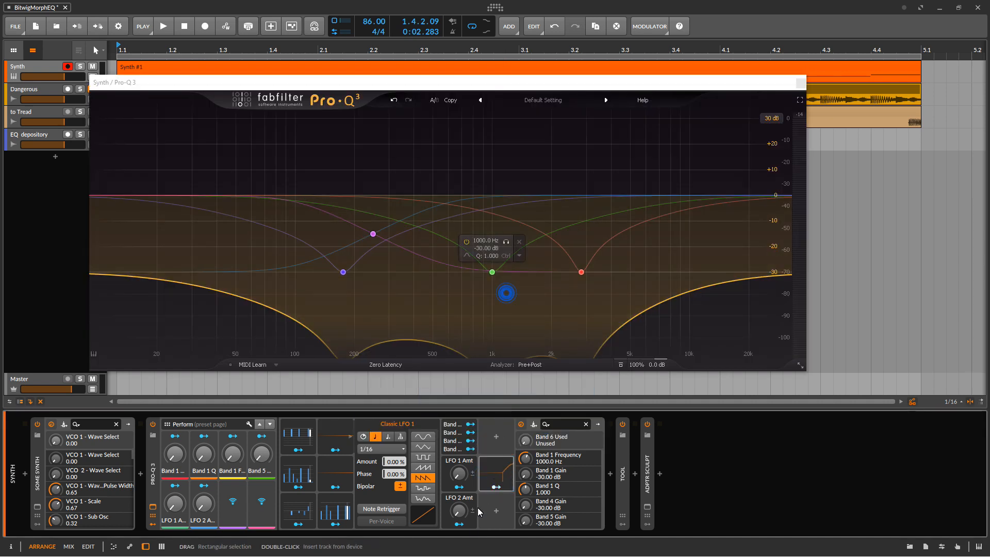
{"action": "left_click", "coordinate": [512, 475]}
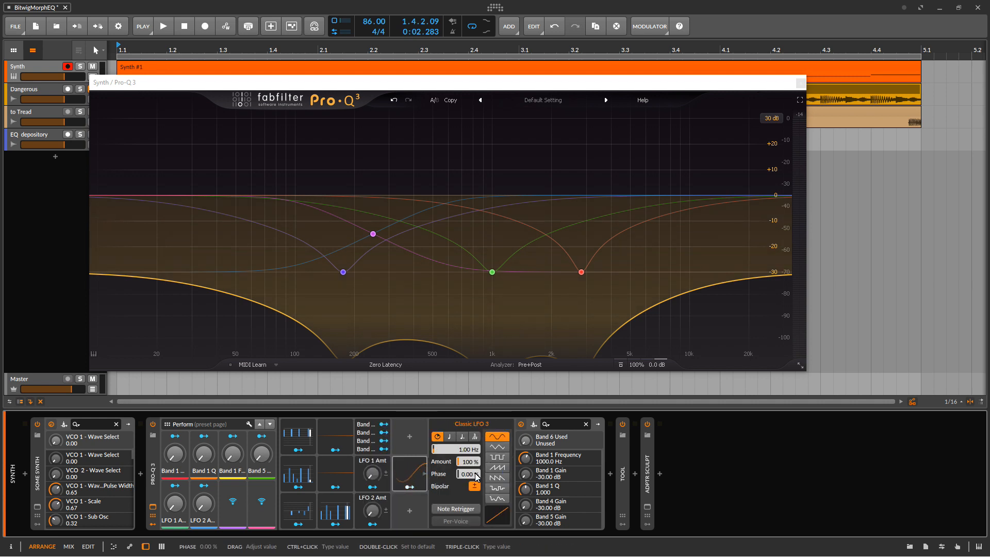
{"action": "left_click", "coordinate": [449, 437]}
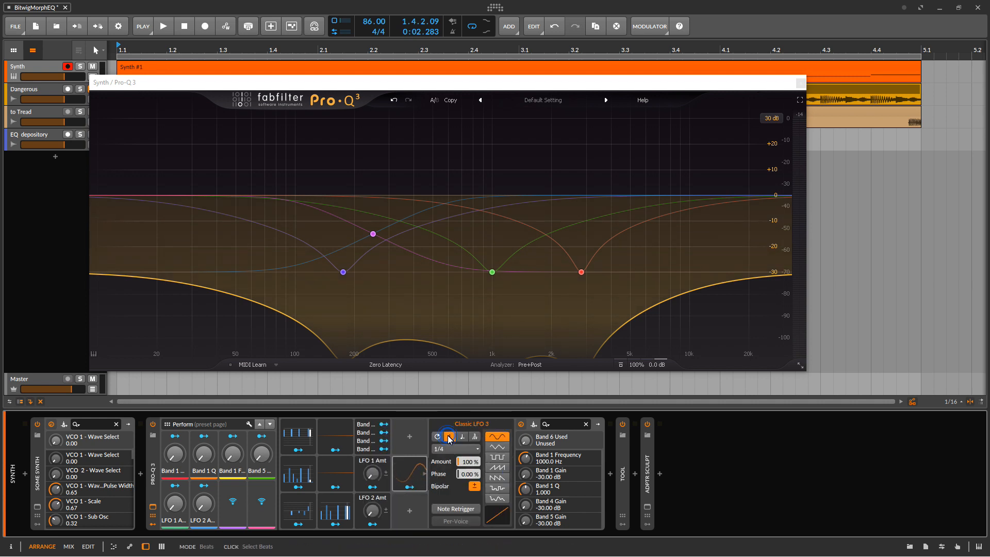
{"action": "left_click", "coordinate": [471, 449]}
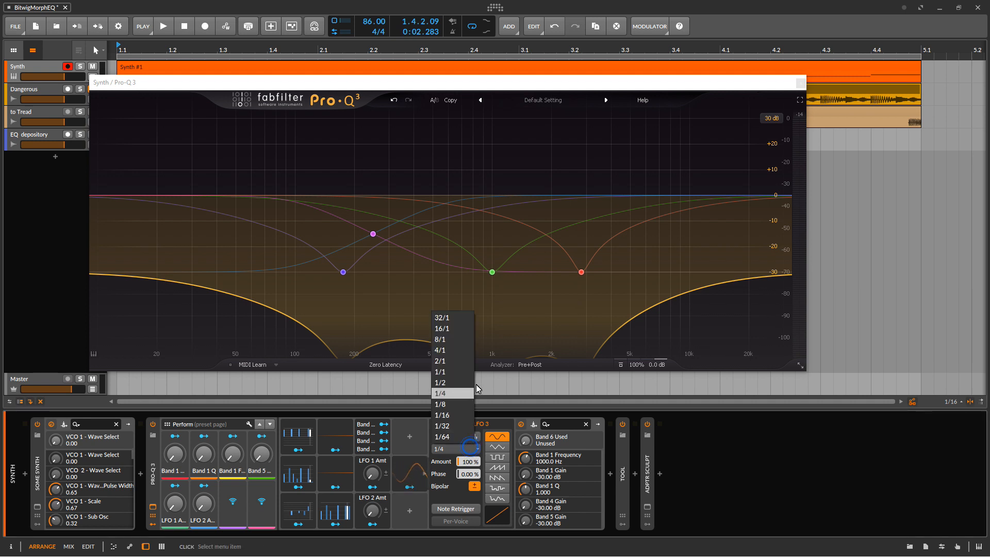
{"action": "left_click", "coordinate": [465, 360]}
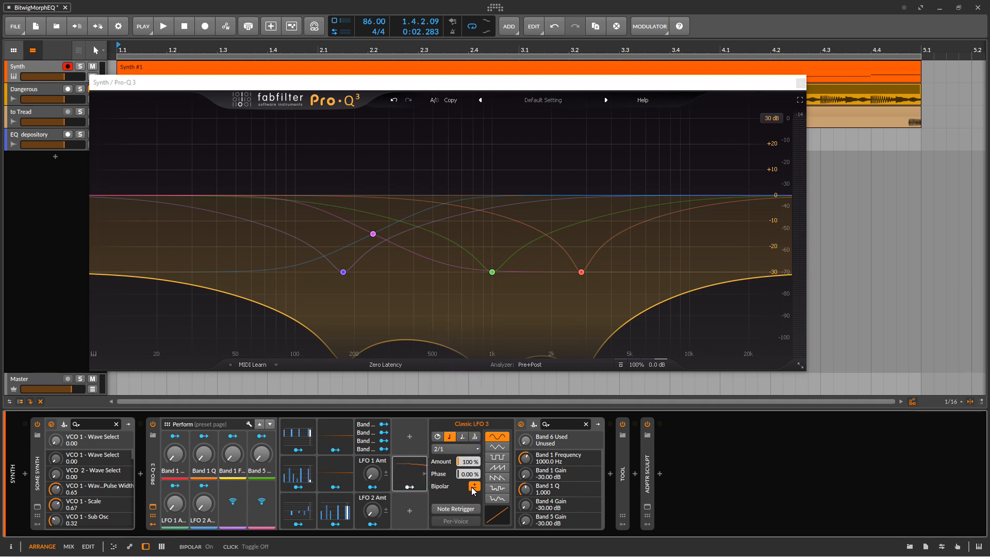
- Add another Classic LFO modulator to Pro-Q 3, synced to beats at a 2/1 rate with a phase of 25%
{"action": "left_click", "coordinate": [410, 511]}
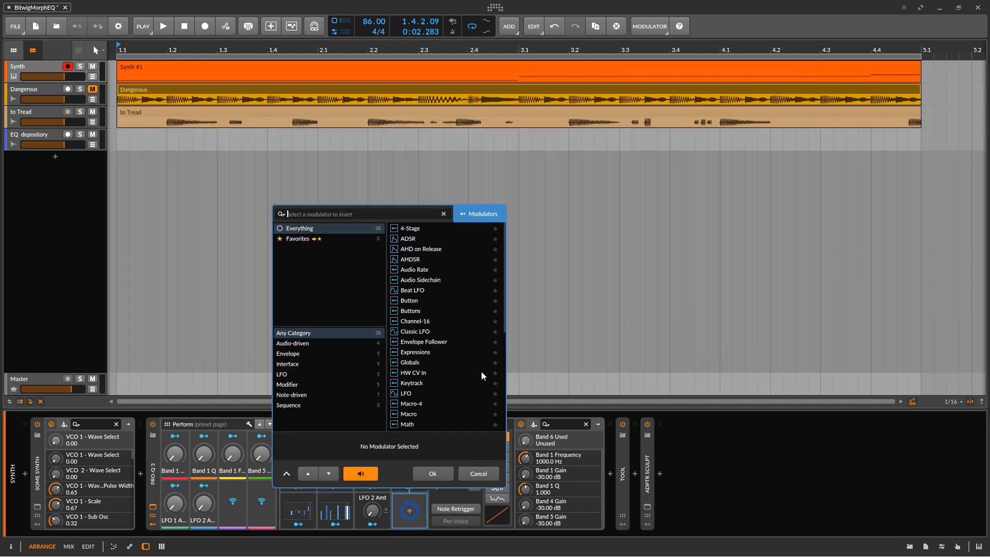
{"action": "double_click", "coordinate": [407, 333]}
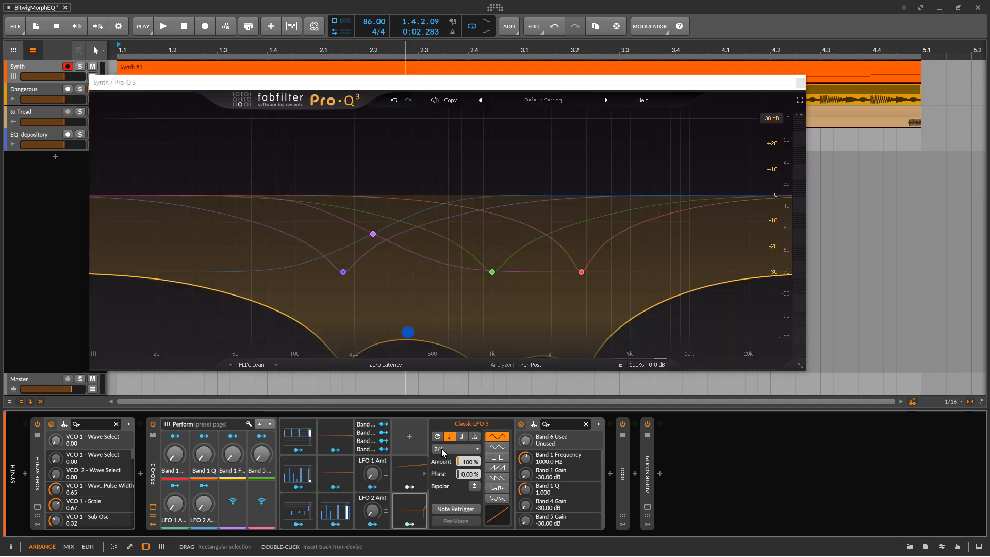
{"action": "left_click", "coordinate": [423, 511]}
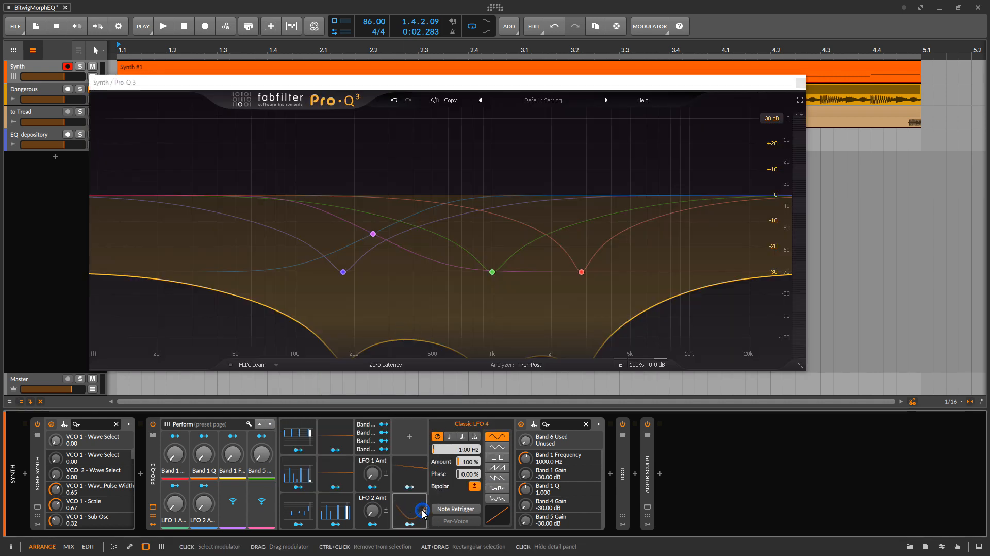
{"action": "left_click", "coordinate": [449, 437]}
{"action": "left_click", "coordinate": [454, 449]}
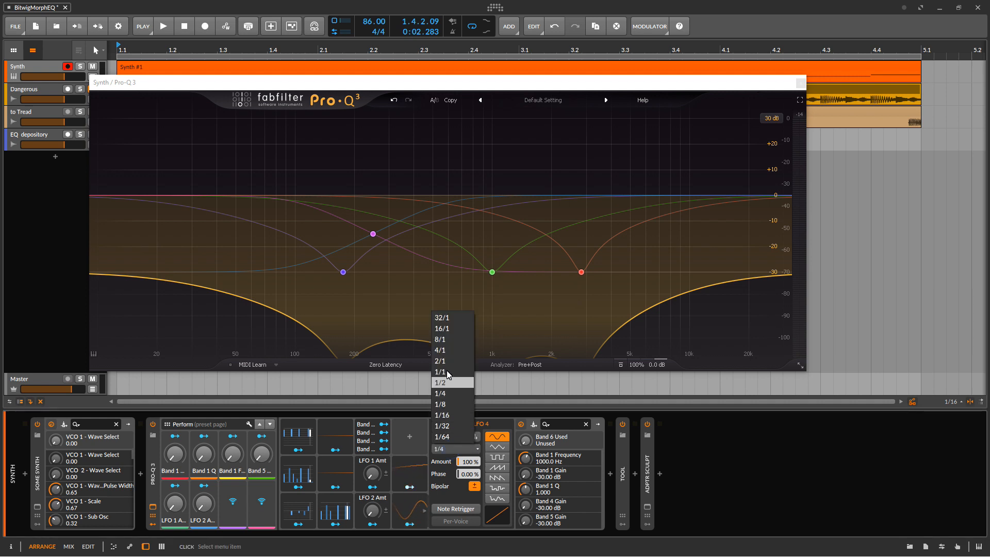
{"action": "left_click", "coordinate": [447, 378]}
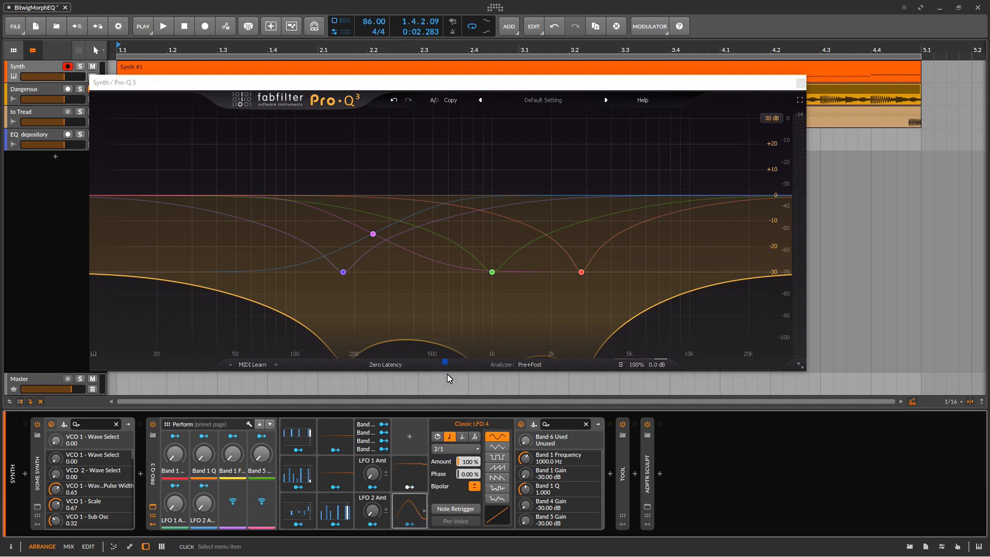
{"action": "triple_click", "coordinate": [464, 474]}
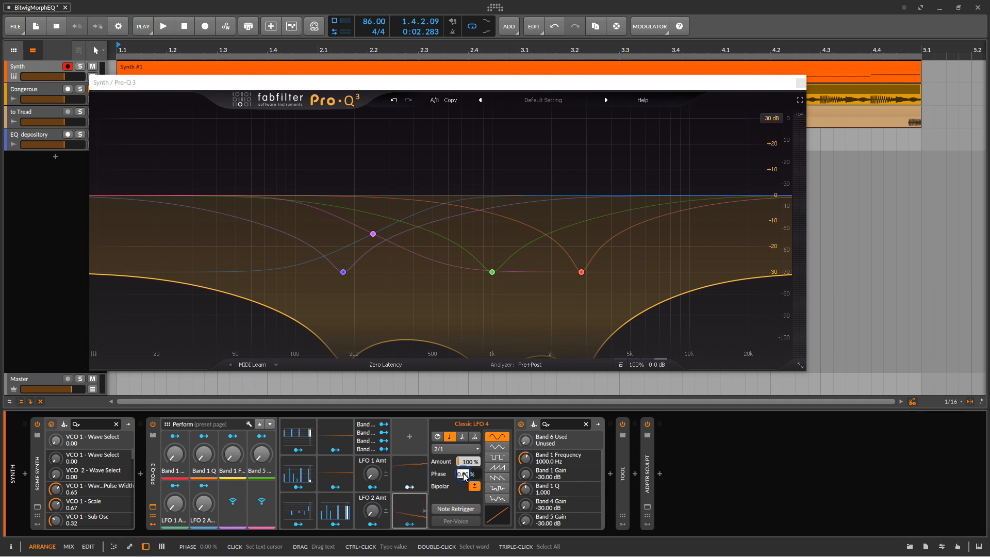
{"action": "type", "text": "25"}
{"action": "key", "text": "Return"}
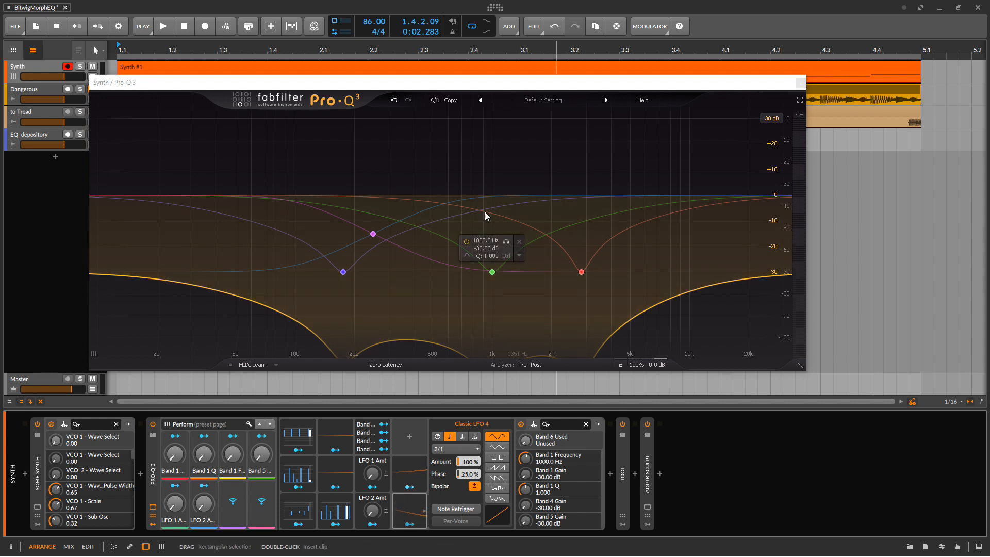
- Add a bell band at about 578 Hz in Pro-Q 3 and set its gain to 0 dB
{"action": "double_click", "coordinate": [445, 194]}
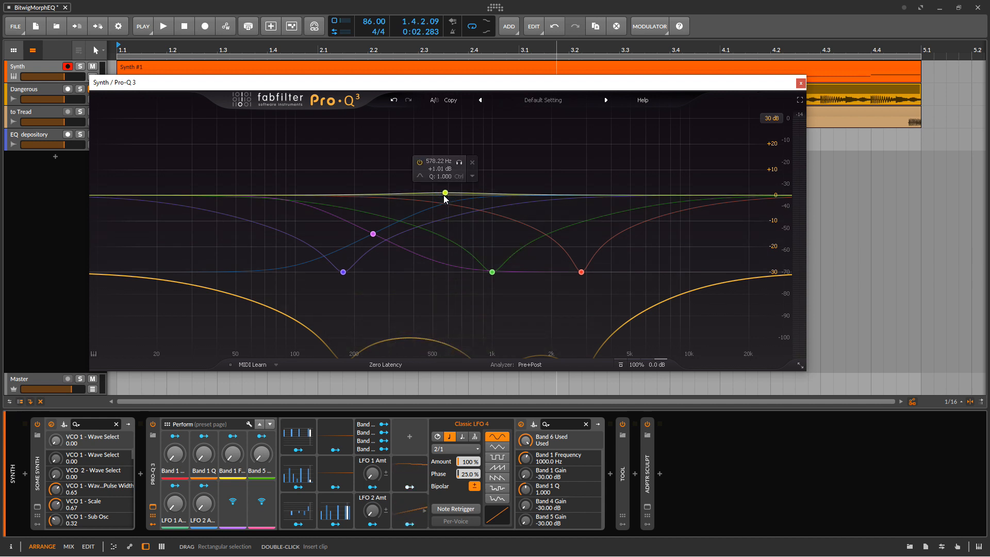
{"action": "double_click", "coordinate": [446, 318]}
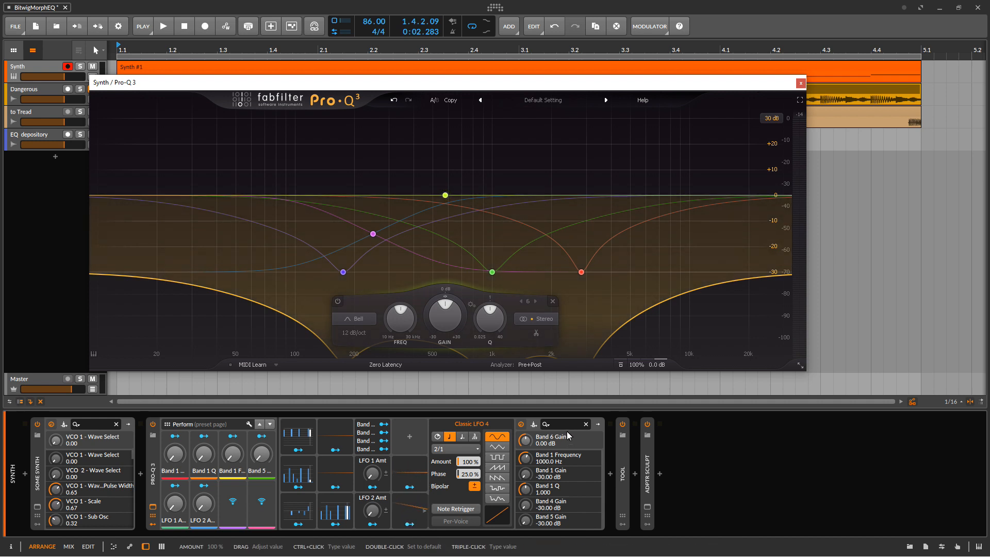
- Stop limiting Pro-Q 3's parameter list to automated and modulated parameters, and filter it by "Band 6"
{"action": "left_click", "coordinate": [548, 424]}
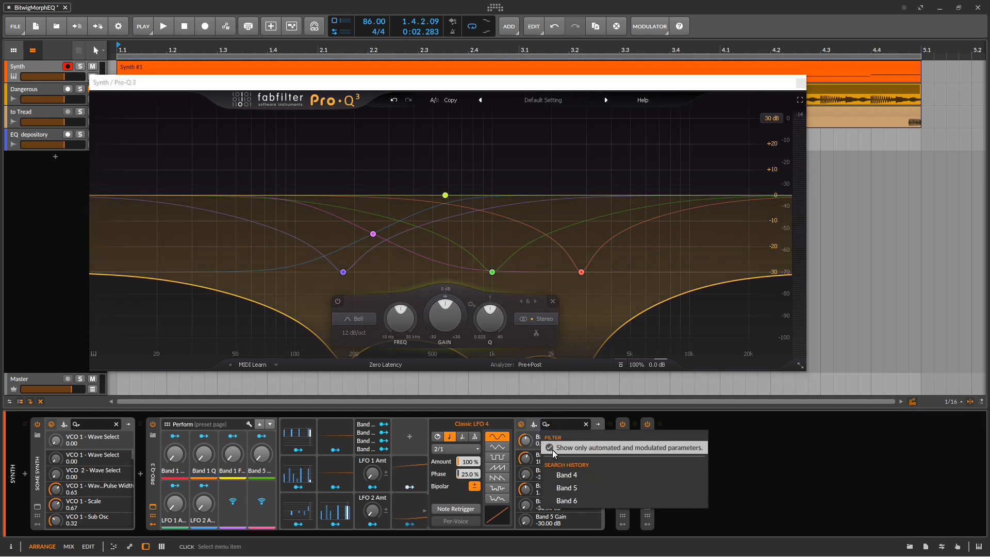
{"action": "left_click", "coordinate": [551, 448]}
{"action": "left_click", "coordinate": [560, 426]}
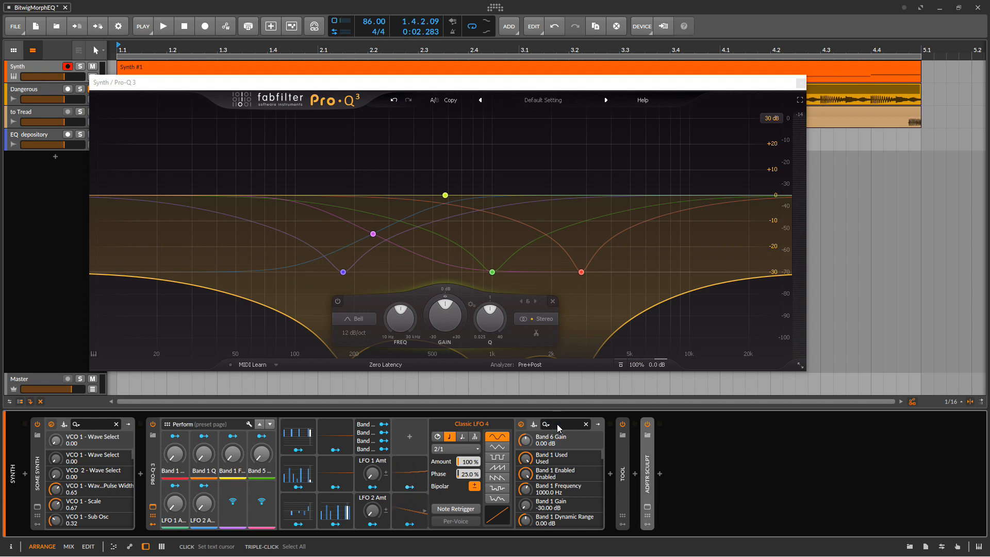
{"action": "type", "text": "Band 6"}
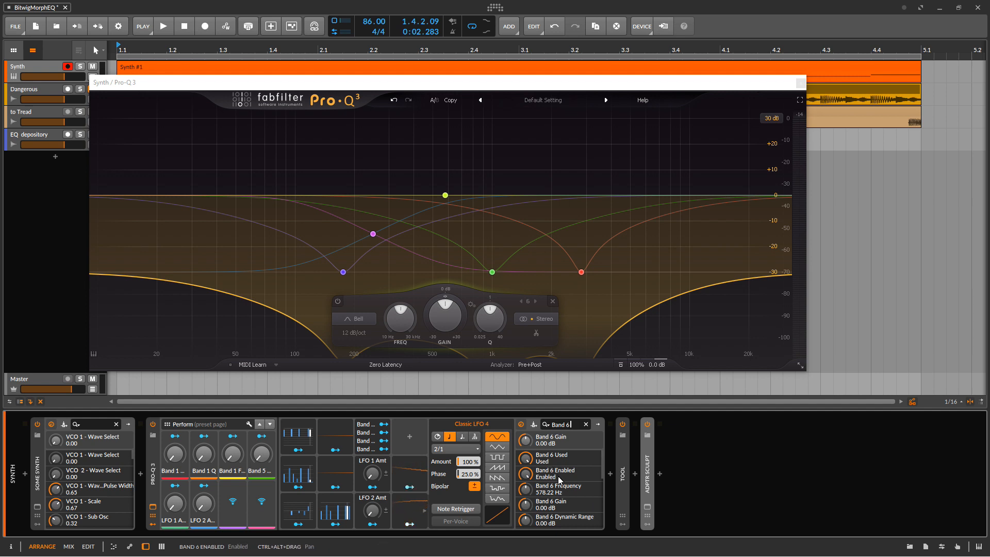
- Map Classic LFO 3 to Band 6 Frequency and Classic LFO 4 to Band 6 Gain in Pro-Q 3
{"action": "left_click", "coordinate": [426, 480]}
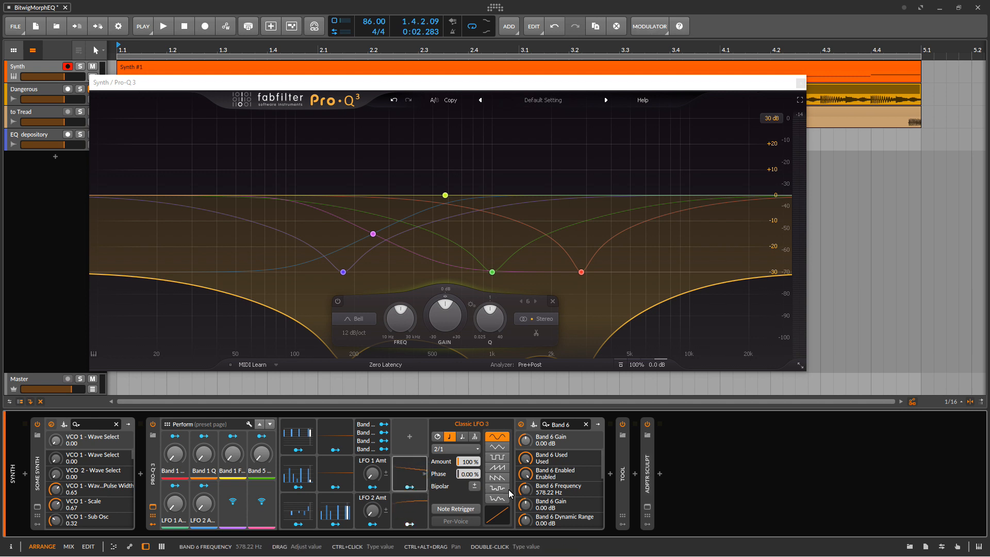
{"action": "left_click", "coordinate": [409, 486]}
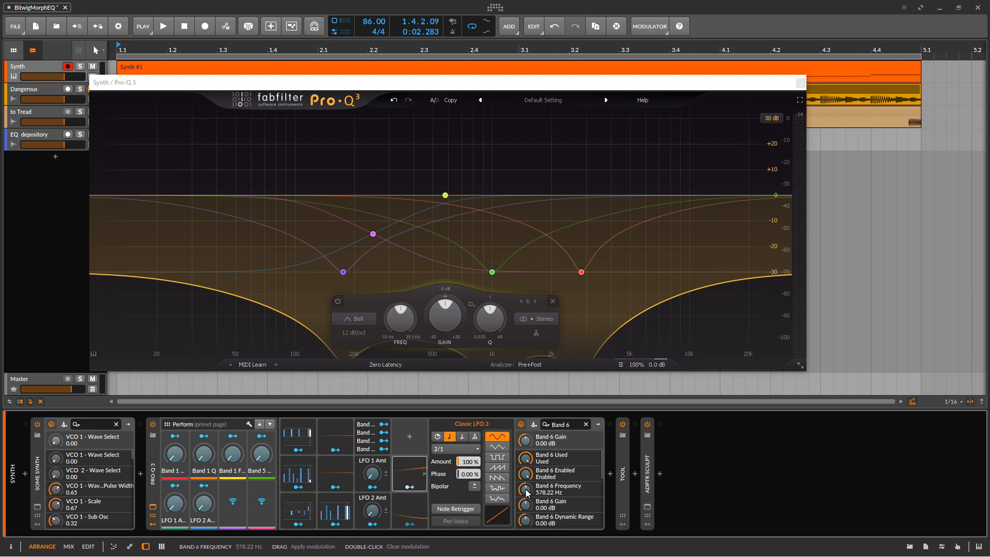
{"action": "left_click_drag", "start_coordinate": [526, 490], "coordinate": [527, 475]}
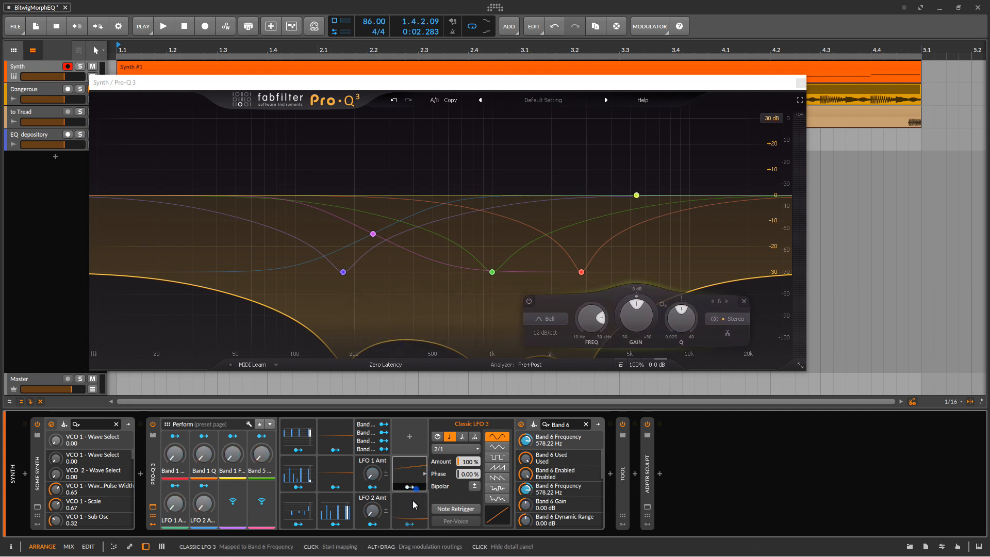
{"action": "left_click_drag", "start_coordinate": [410, 524], "coordinate": [526, 506]}
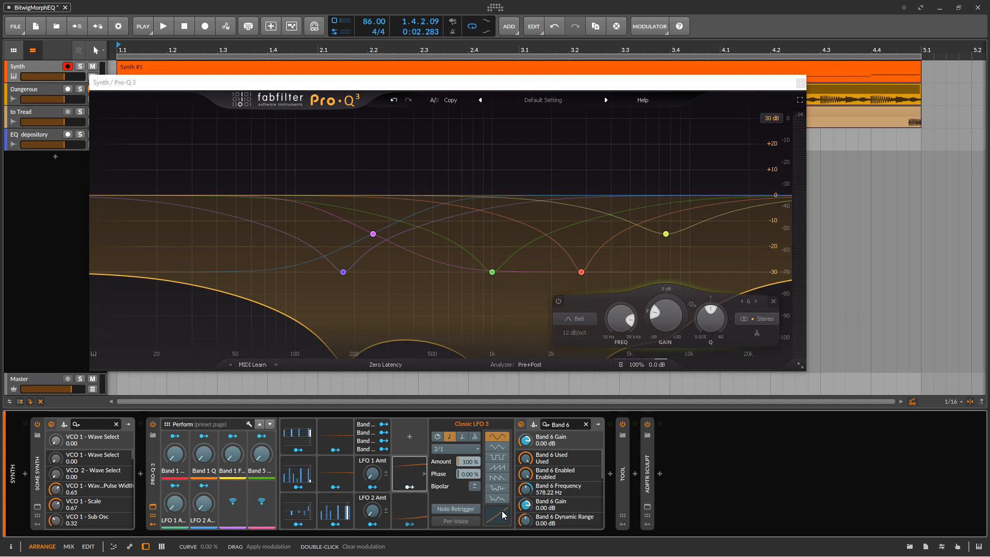
- Play the project with the Pro-Q 3 window repositioned above the device chain, and fine-tune Classic LFO 4's modulation of Band 6 Gain
{"action": "key", "text": "space"}
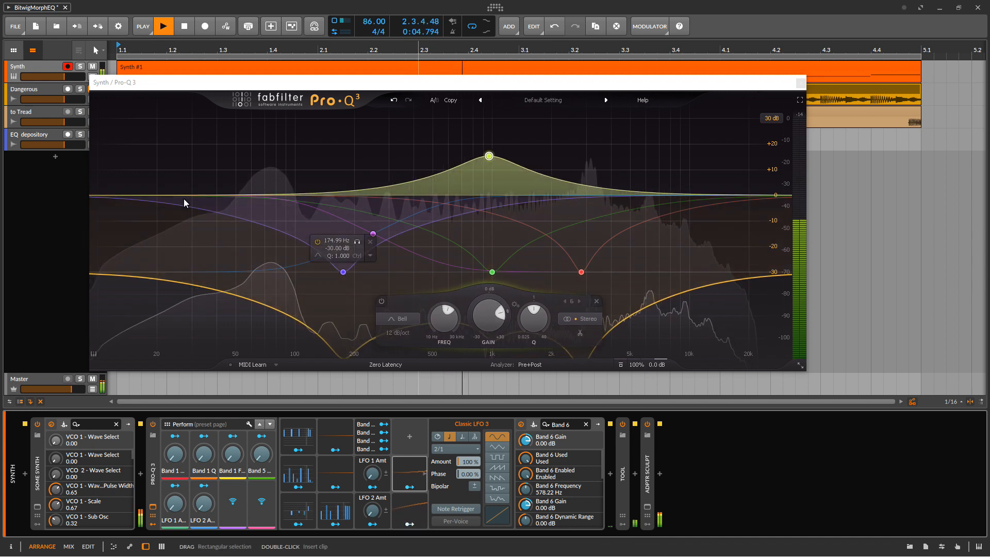
{"action": "left_click_drag", "start_coordinate": [122, 84], "coordinate": [145, 83]}
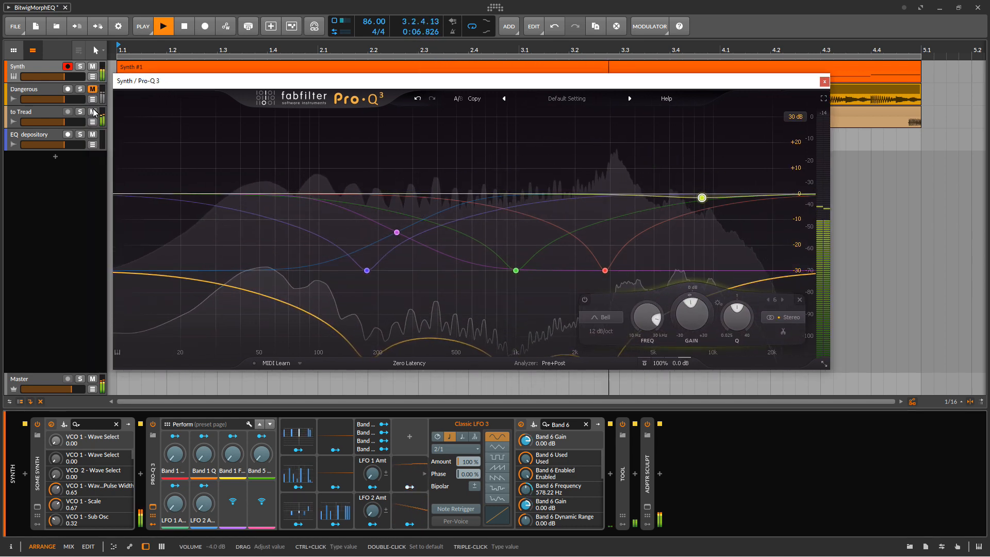
{"action": "left_click_drag", "start_coordinate": [155, 81], "coordinate": [116, 94]}
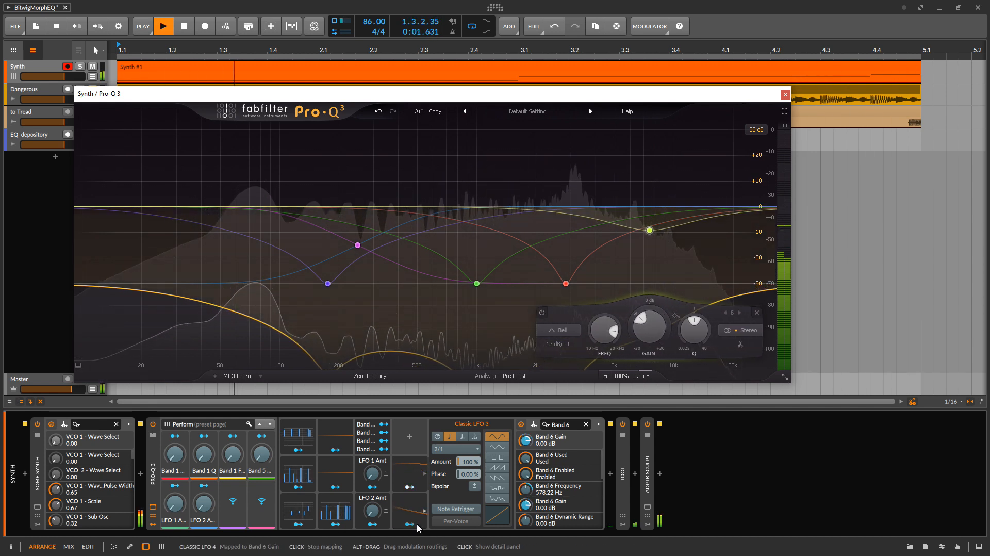
{"action": "left_click_drag", "start_coordinate": [531, 500], "coordinate": [532, 503]}
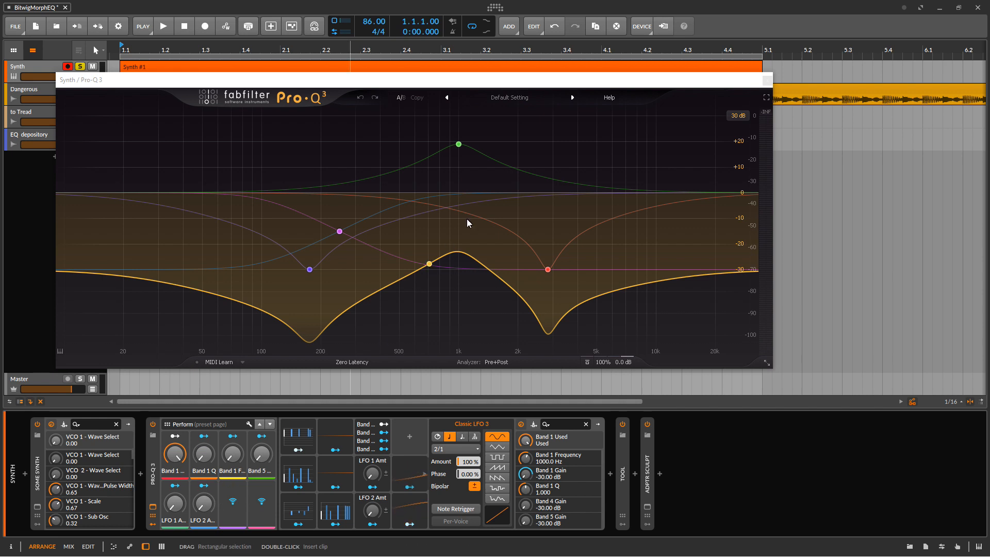
- Open the Neutron 3 Equalizer, smartEQ3 and SPL Passeq windows from the EQ depository track, moving SPL Passeq clear of the device chain
{"action": "left_click", "coordinate": [22, 137]}
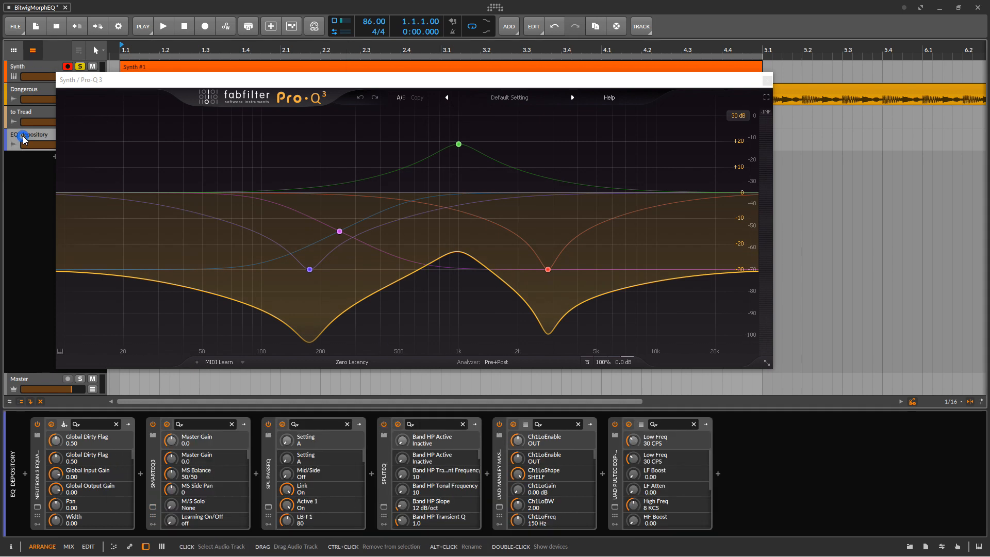
{"action": "left_click", "coordinate": [38, 507]}
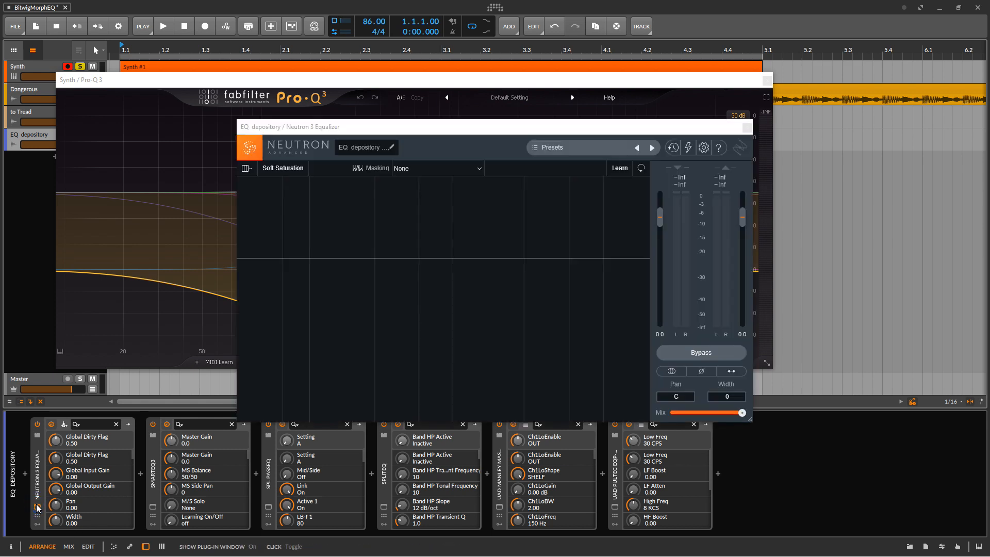
{"action": "left_click", "coordinate": [153, 507]}
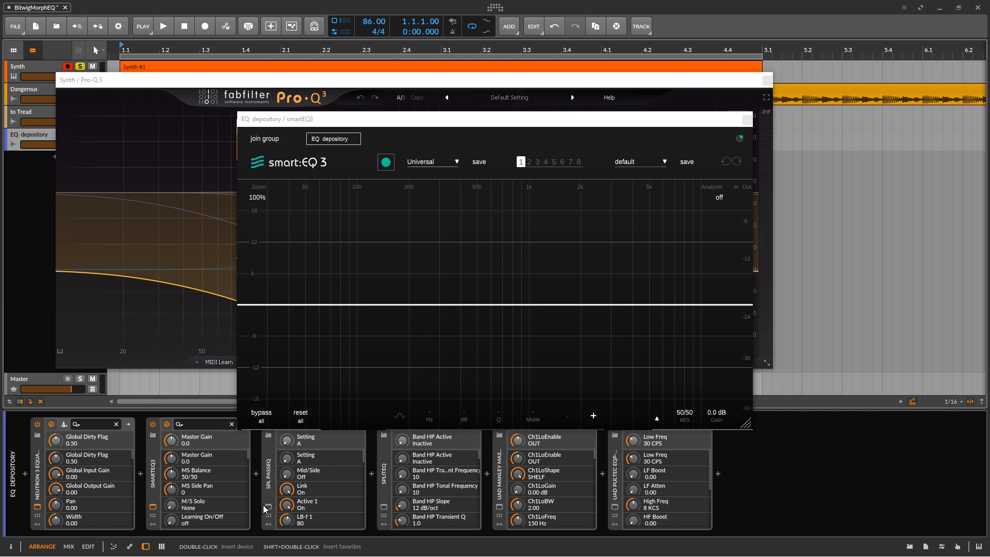
{"action": "left_click", "coordinate": [269, 508]}
{"action": "left_click_drag", "start_coordinate": [366, 149], "coordinate": [227, 38]}
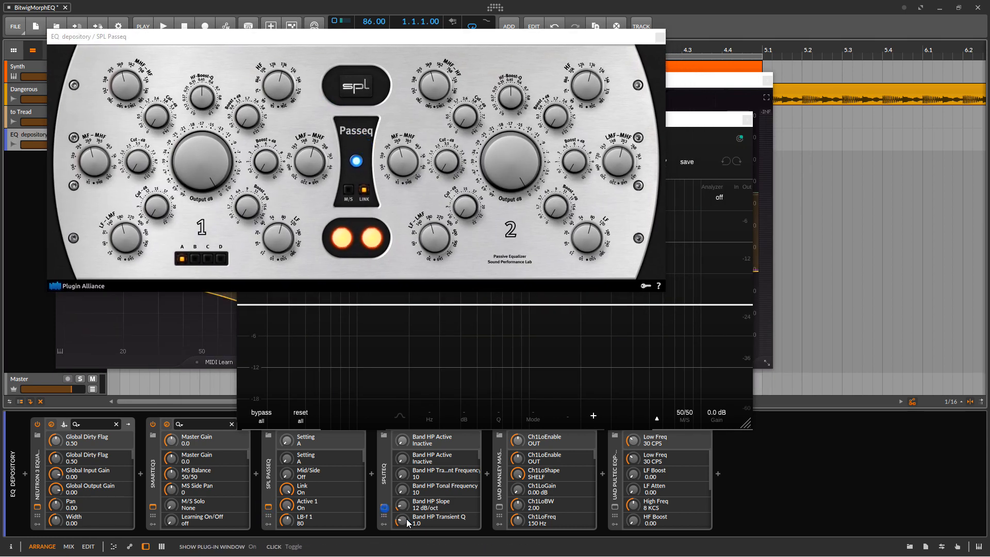
- Open the SplitEQ, UAD Manley Massive Passive and UAD Pultec EQP-1A plug-in windows on the EQ depository track
{"action": "left_click", "coordinate": [384, 507]}
{"action": "left_click", "coordinate": [500, 508]}
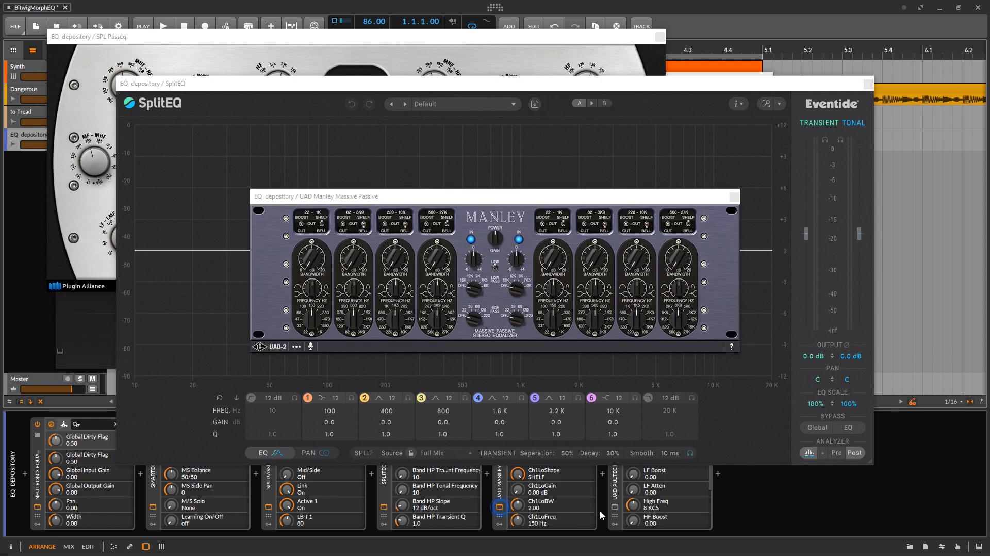
{"action": "left_click", "coordinate": [614, 509]}
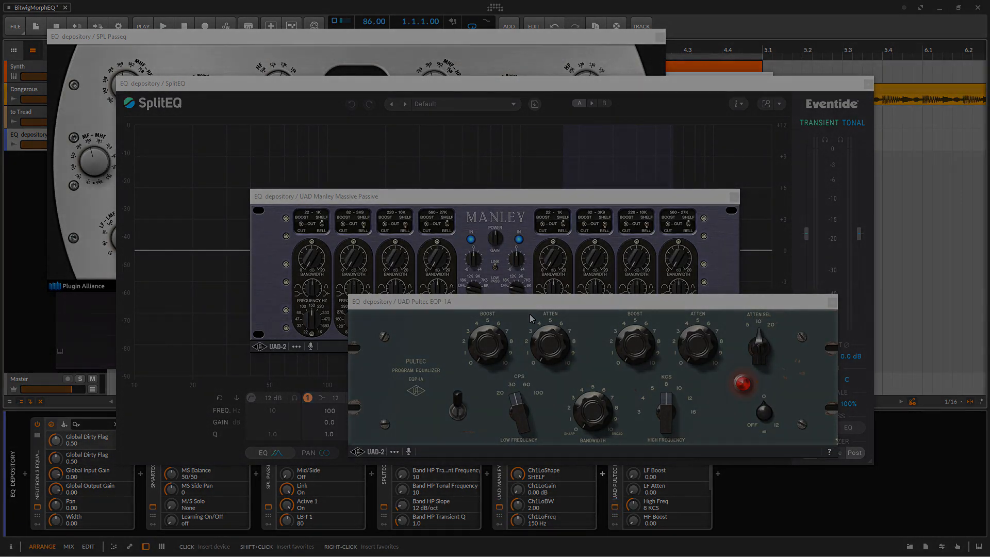